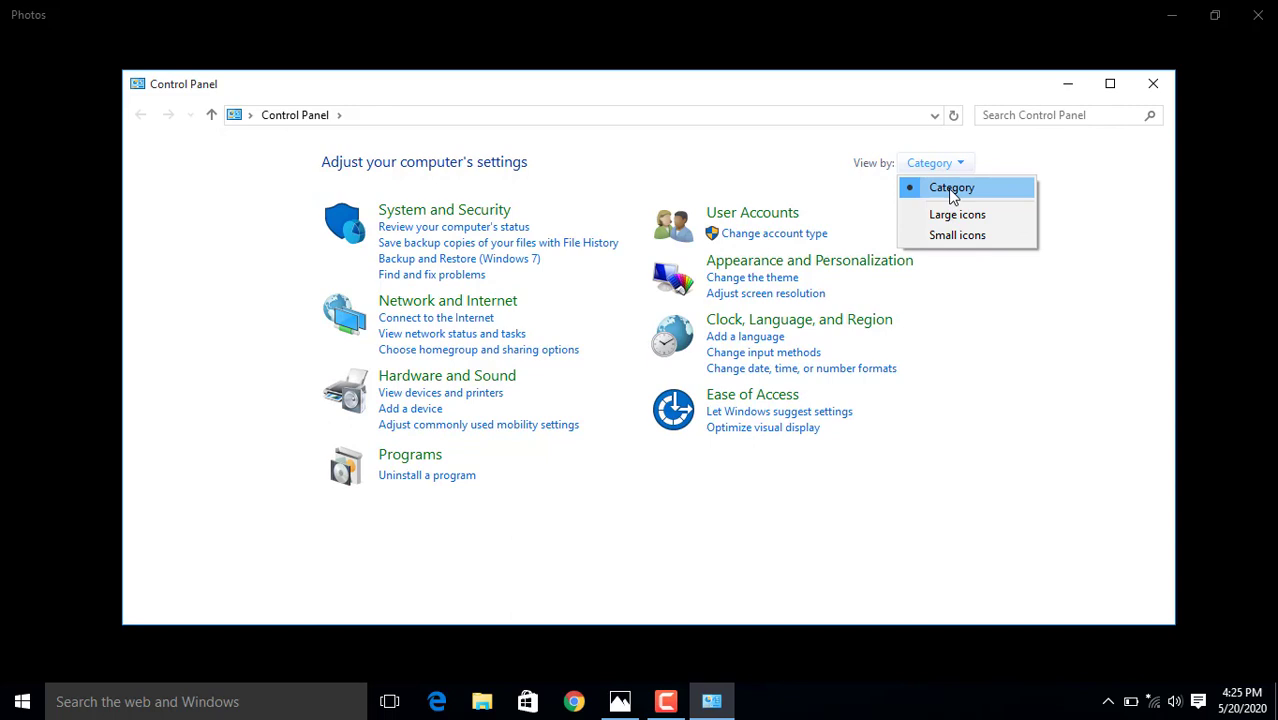
From the Category view, go to Uninstall a program and select Microsoft Office Professional Plus 2019 - en-us
{"action": "left_click", "coordinate": [951, 188]}
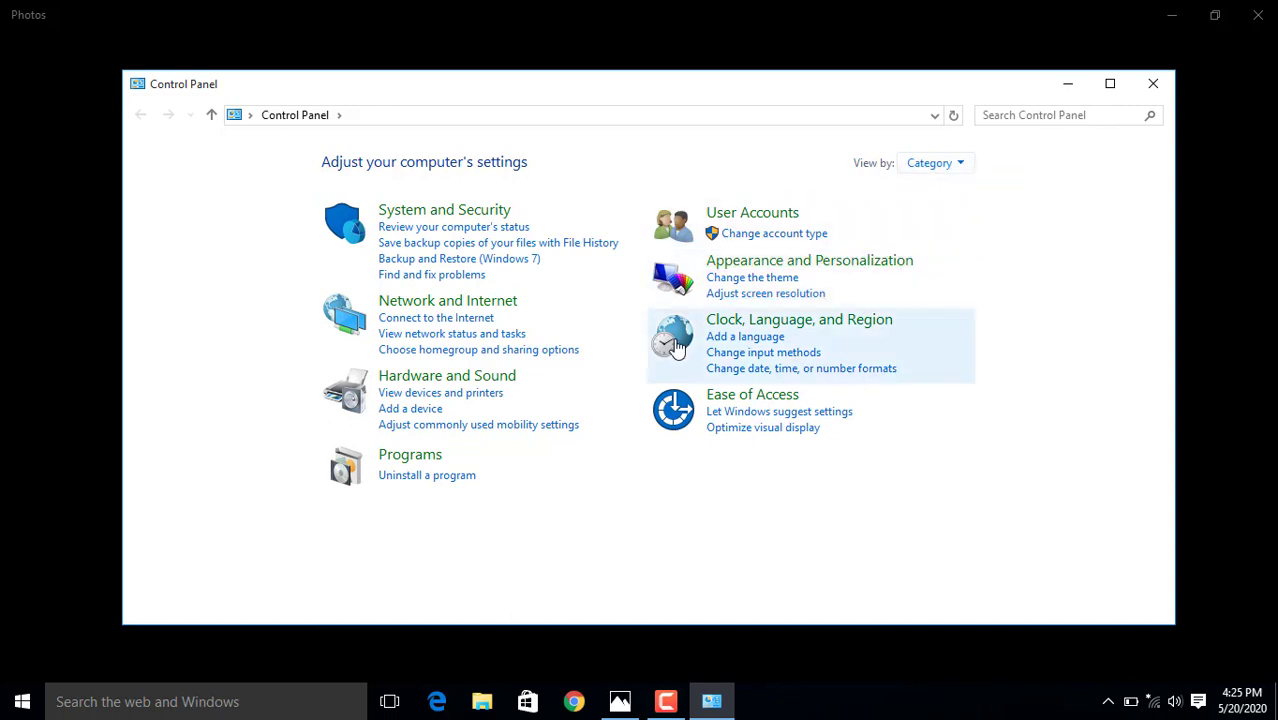
{"action": "left_click", "coordinate": [416, 480]}
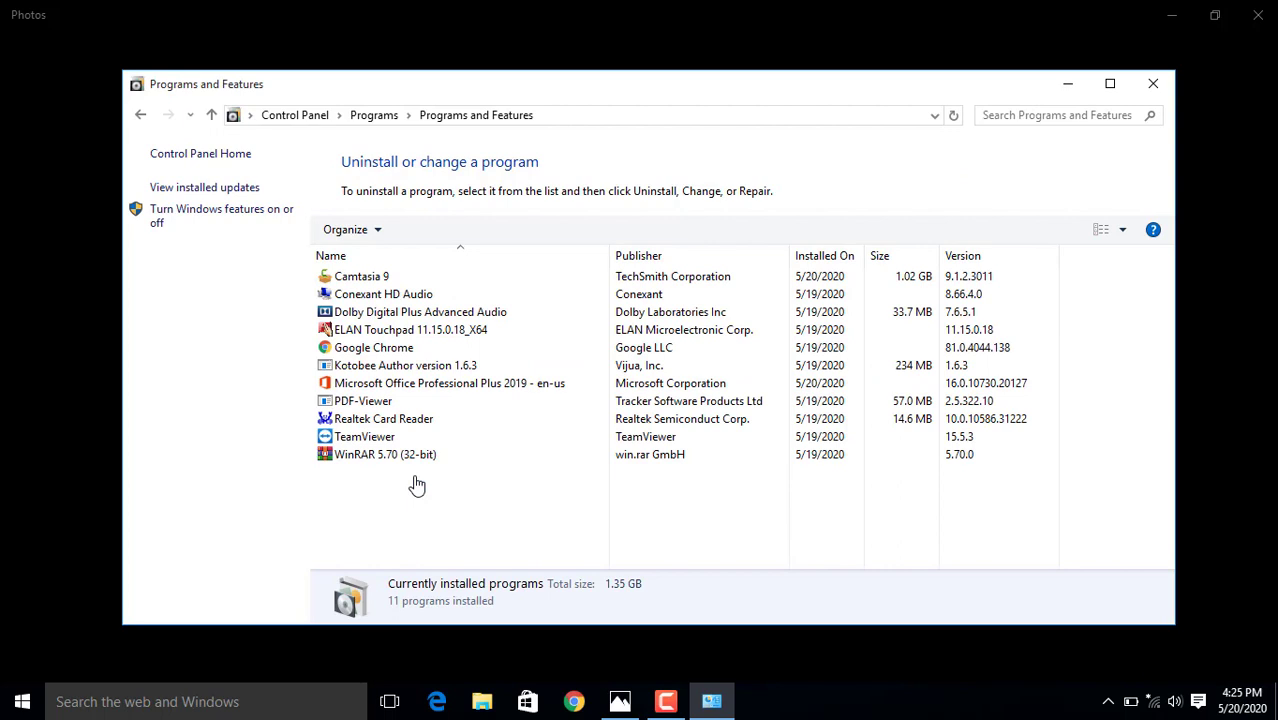
{"action": "left_click", "coordinate": [413, 386]}
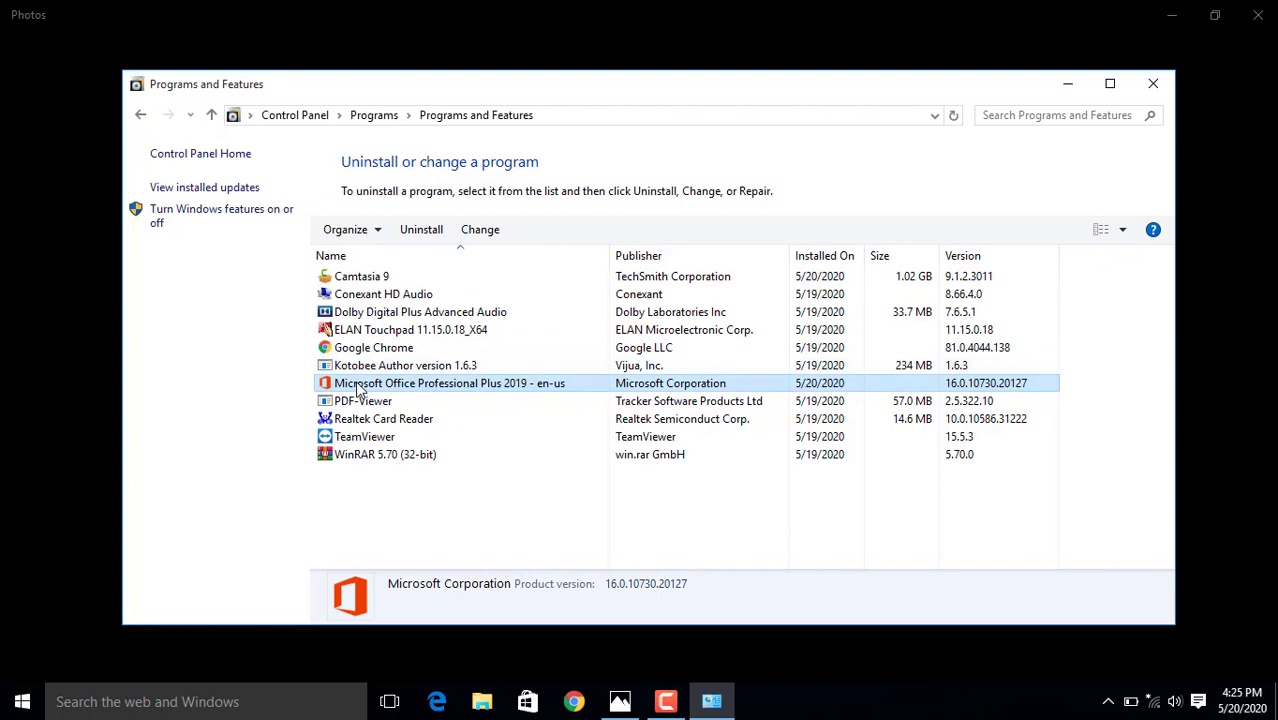
Uninstall Microsoft Office Professional Plus 2019 and confirm its removal from the computer
{"action": "left_click", "coordinate": [419, 232]}
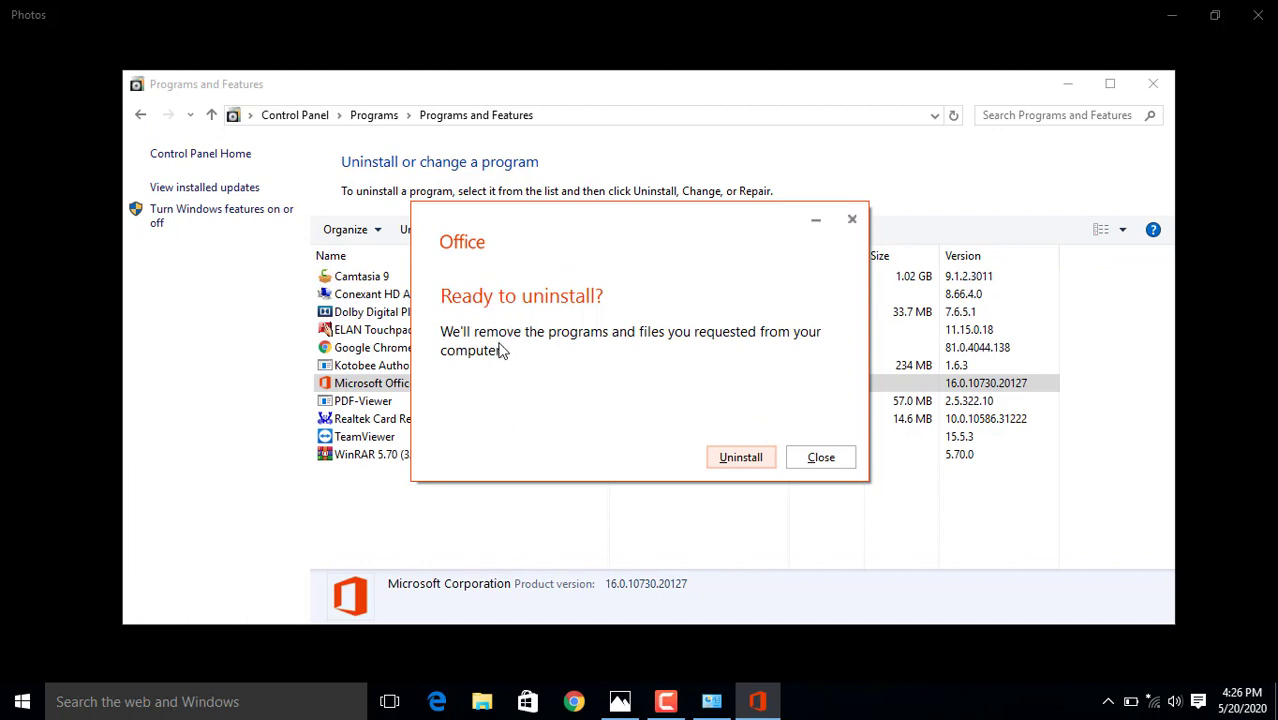
{"action": "left_click", "coordinate": [743, 466]}
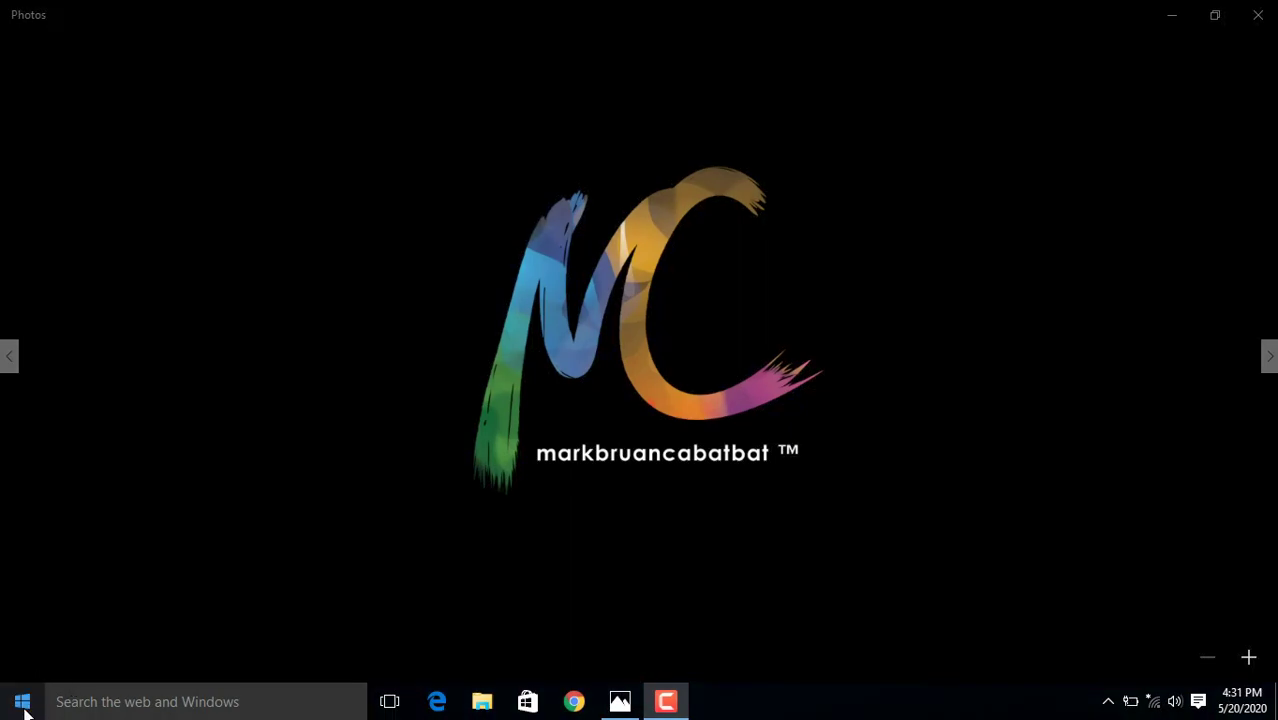
Show the Start menu's Power options: Sleep, Shut down and Restart
{"action": "left_click", "coordinate": [22, 700]}
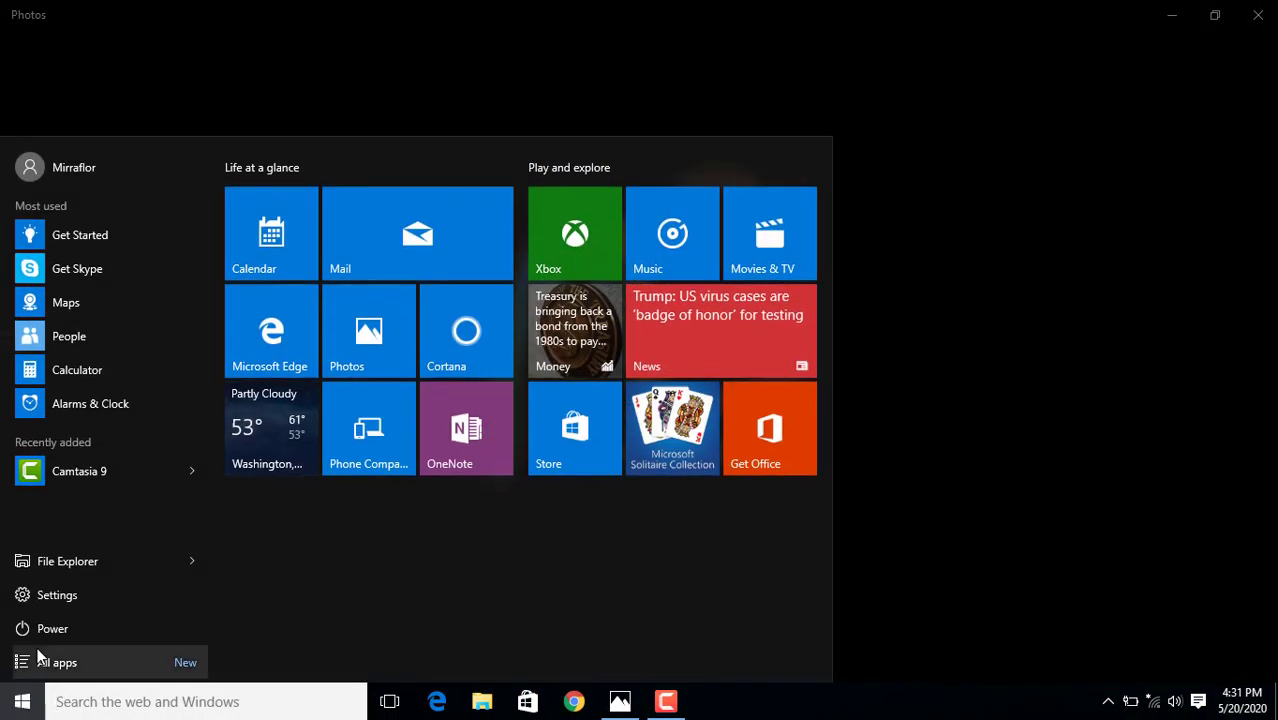
{"action": "left_click", "coordinate": [41, 633]}
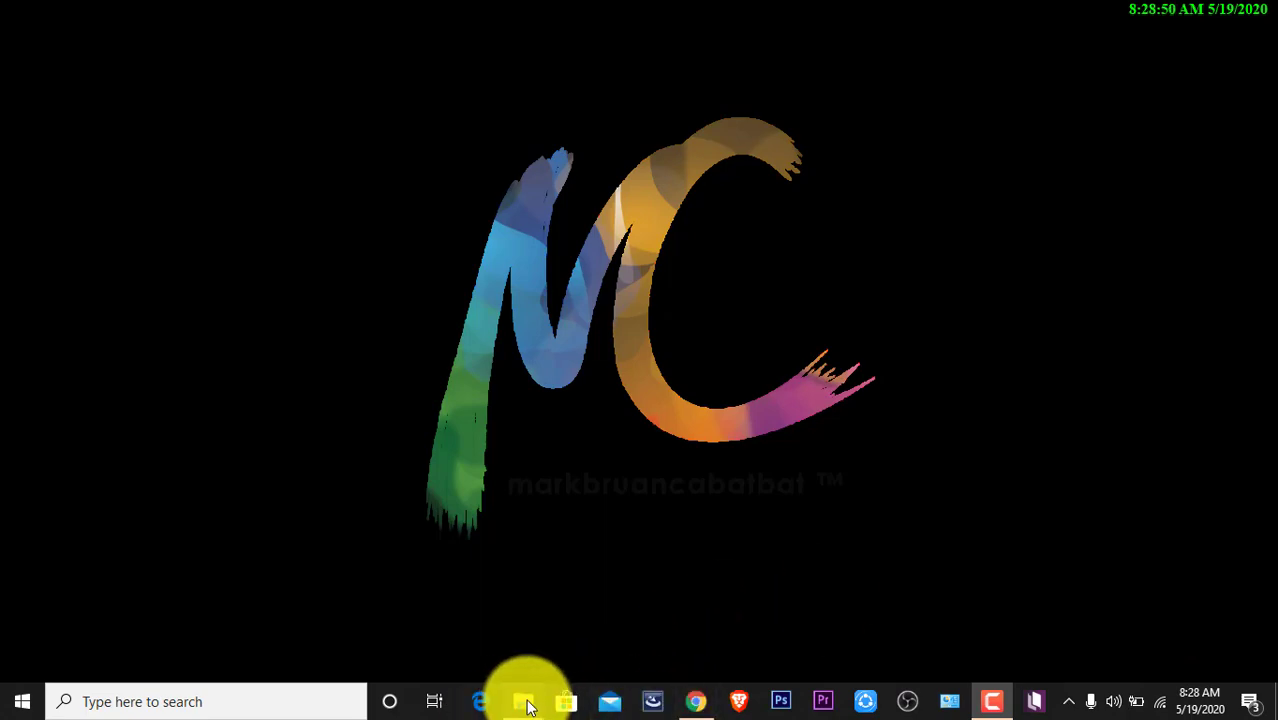
Run Setup from the Office installer folder and minimize File Explorer while Office installs
{"action": "mouse_move", "coordinate": [522, 700]}
{"action": "left_click", "coordinate": [613, 640]}
{"action": "double_click", "coordinate": [793, 392]}
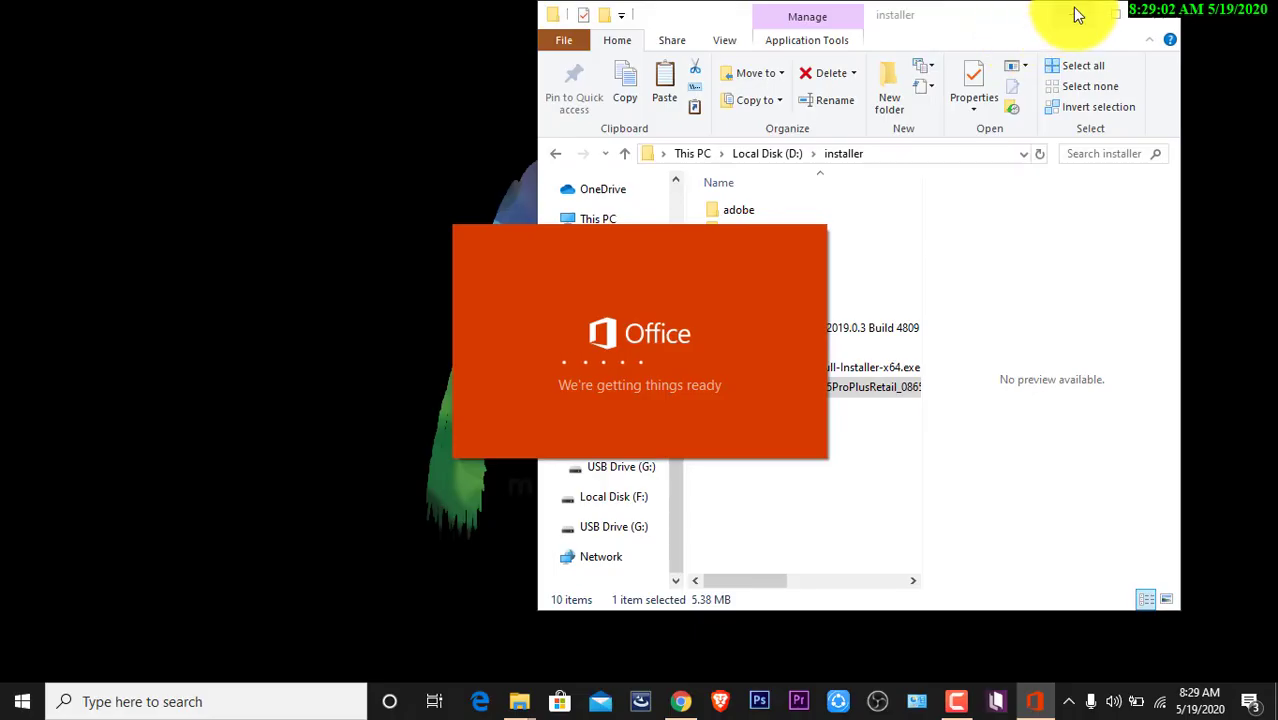
{"action": "left_click", "coordinate": [1074, 10]}
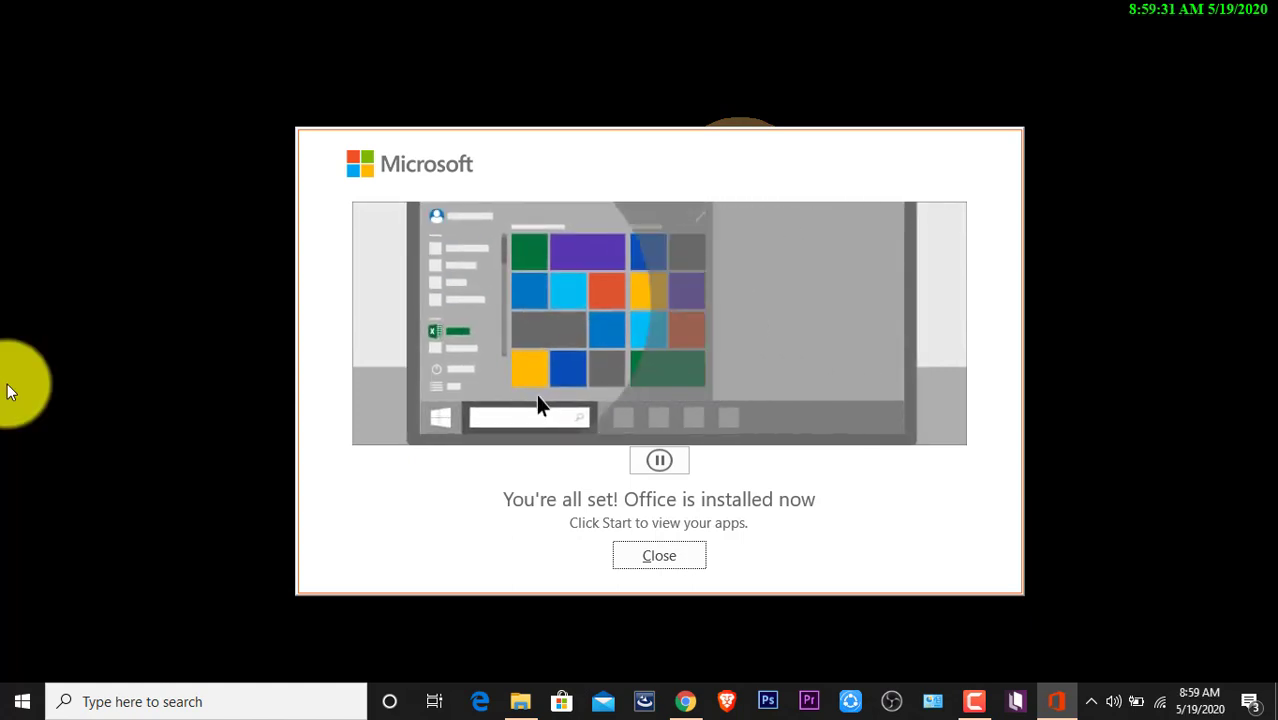
Close the installation-complete message and launch Office from the Start menu's Recently added apps
{"action": "left_click", "coordinate": [695, 557]}
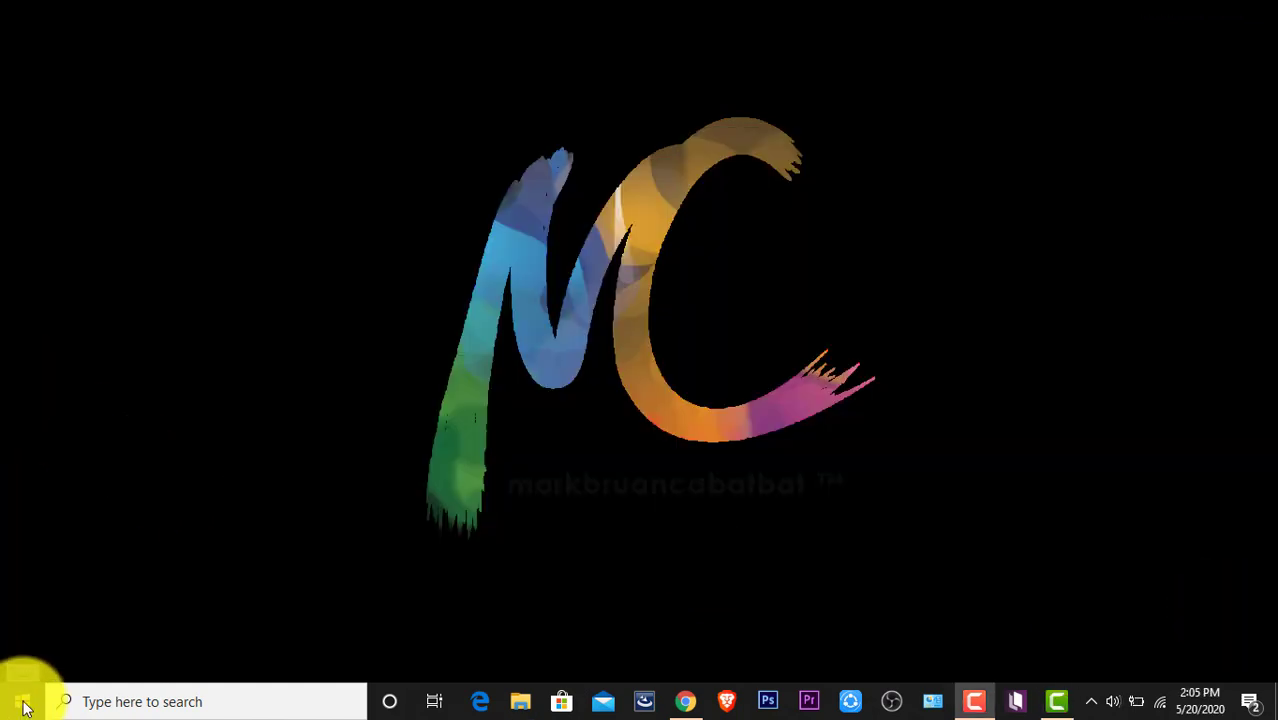
{"action": "left_click", "coordinate": [22, 706]}
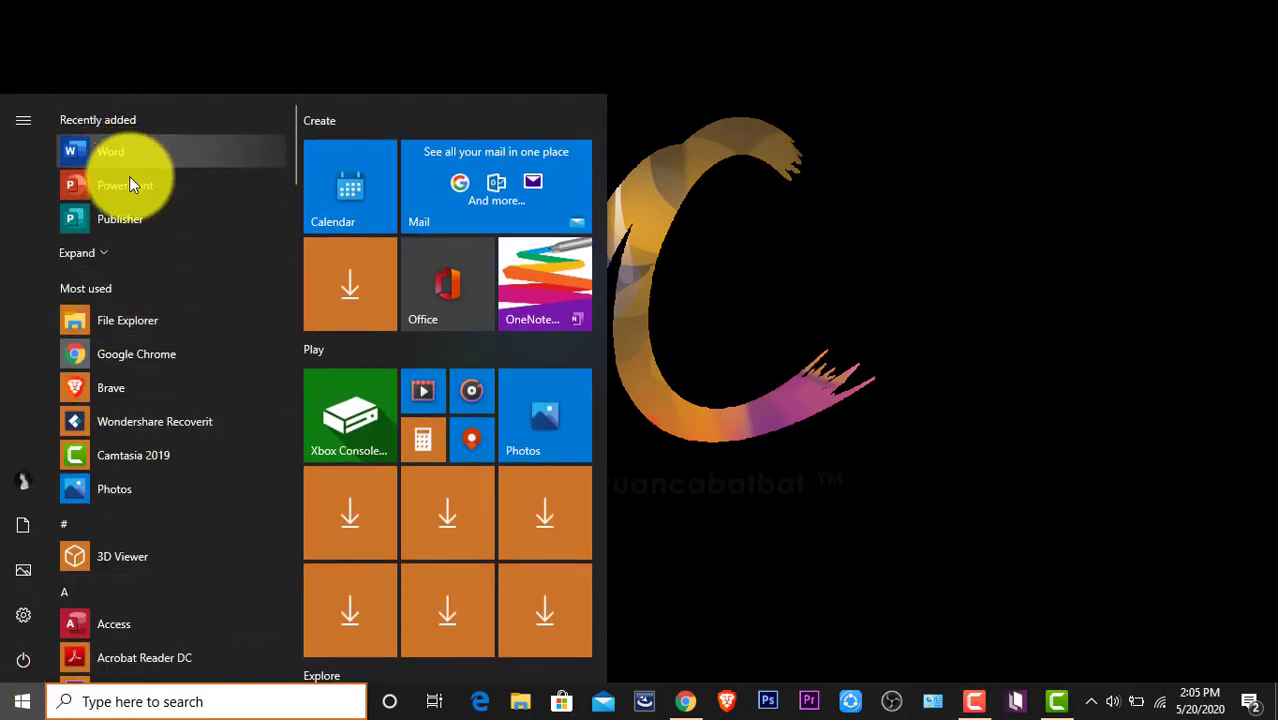
{"action": "left_click", "coordinate": [100, 254]}
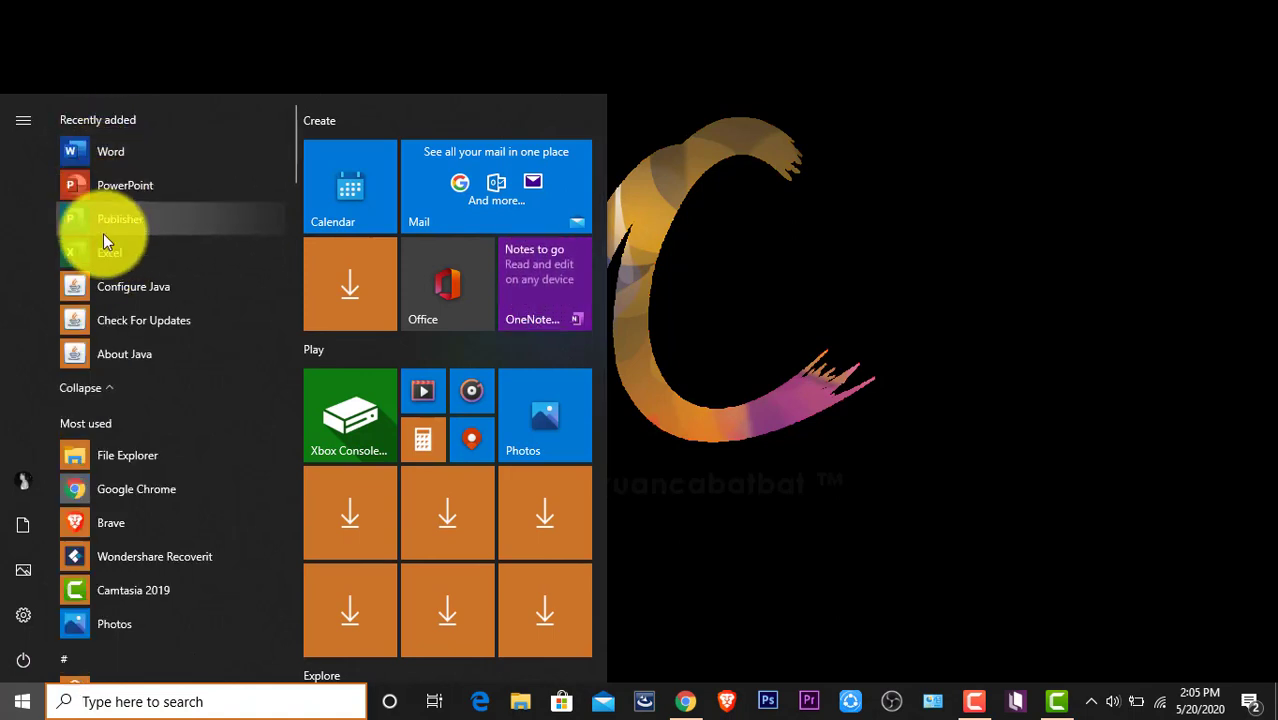
{"action": "left_click_drag", "start_coordinate": [297, 122], "coordinate": [283, 446]}
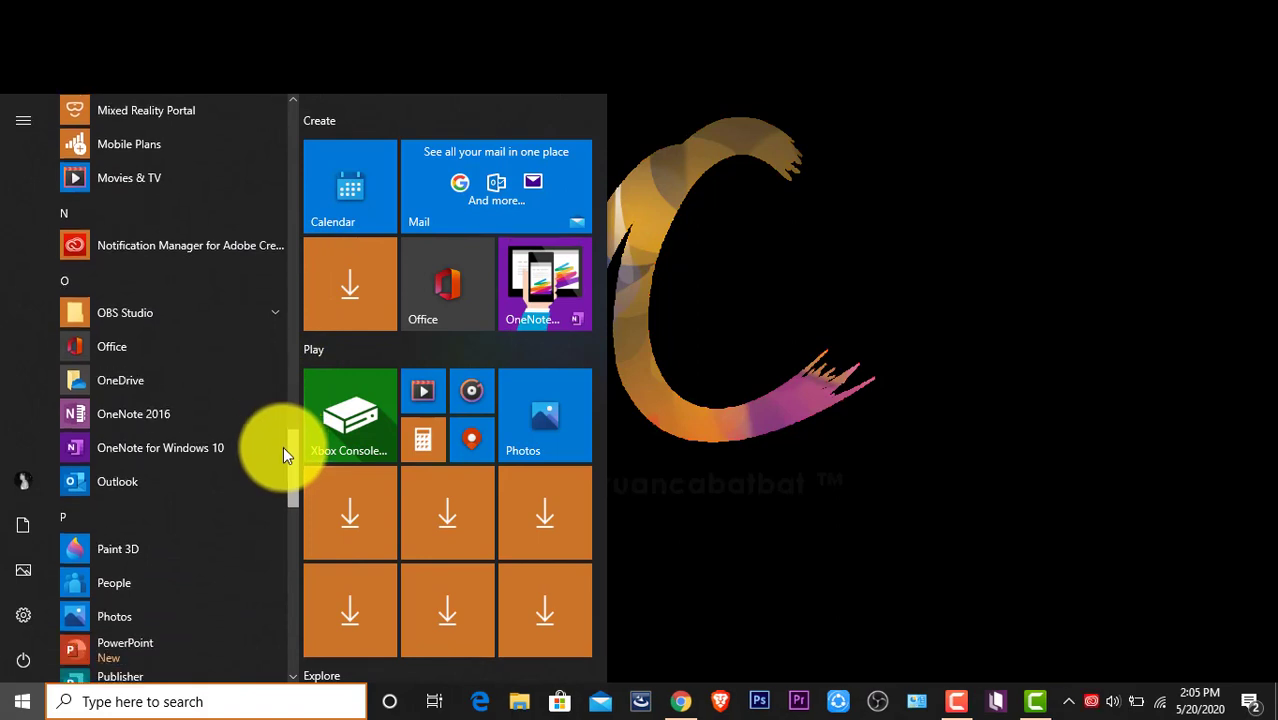
{"action": "left_click", "coordinate": [148, 352]}
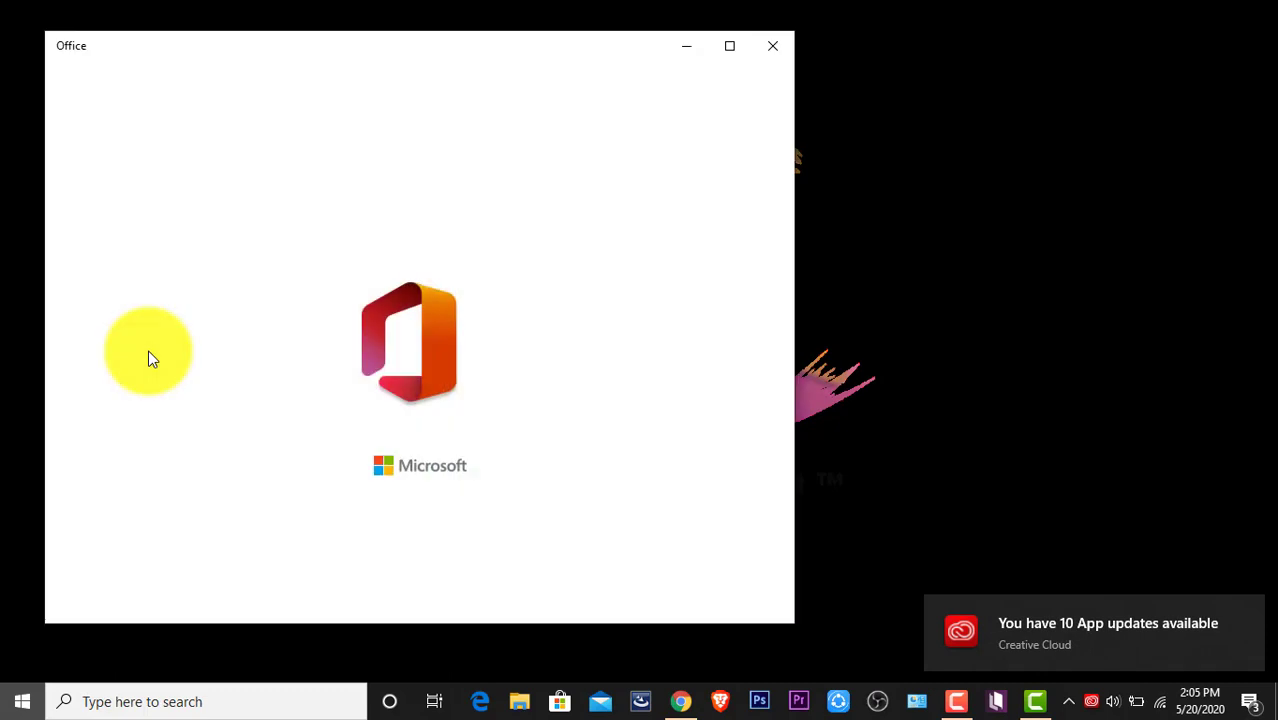
Center the Office window and start signing in with a new work or school account
{"action": "left_click_drag", "start_coordinate": [332, 44], "coordinate": [520, 44]}
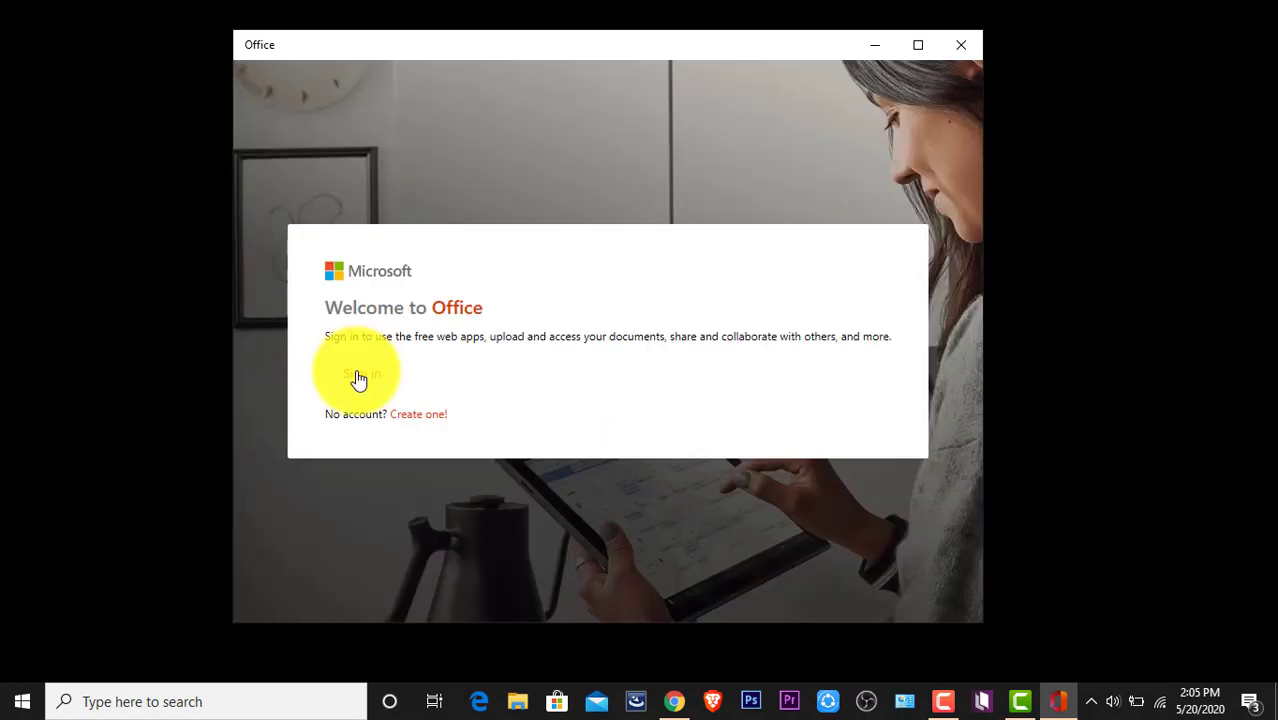
{"action": "left_click", "coordinate": [359, 378]}
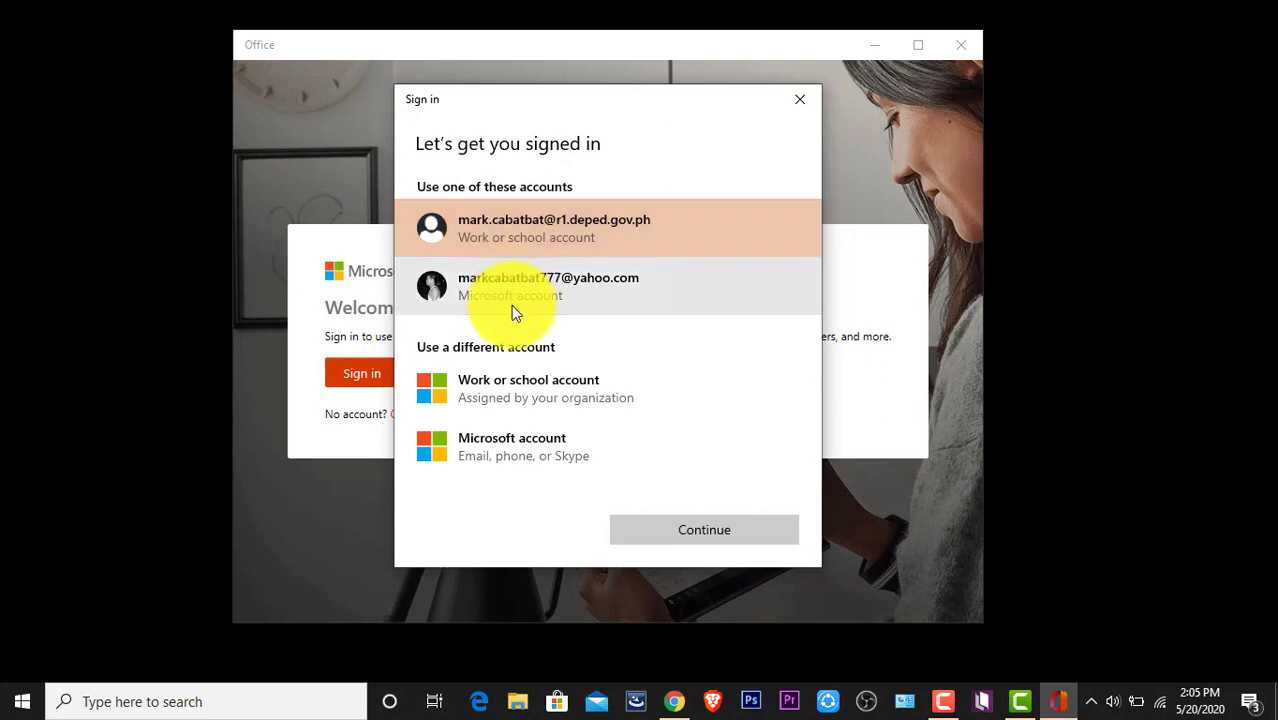
{"action": "left_click", "coordinate": [540, 391]}
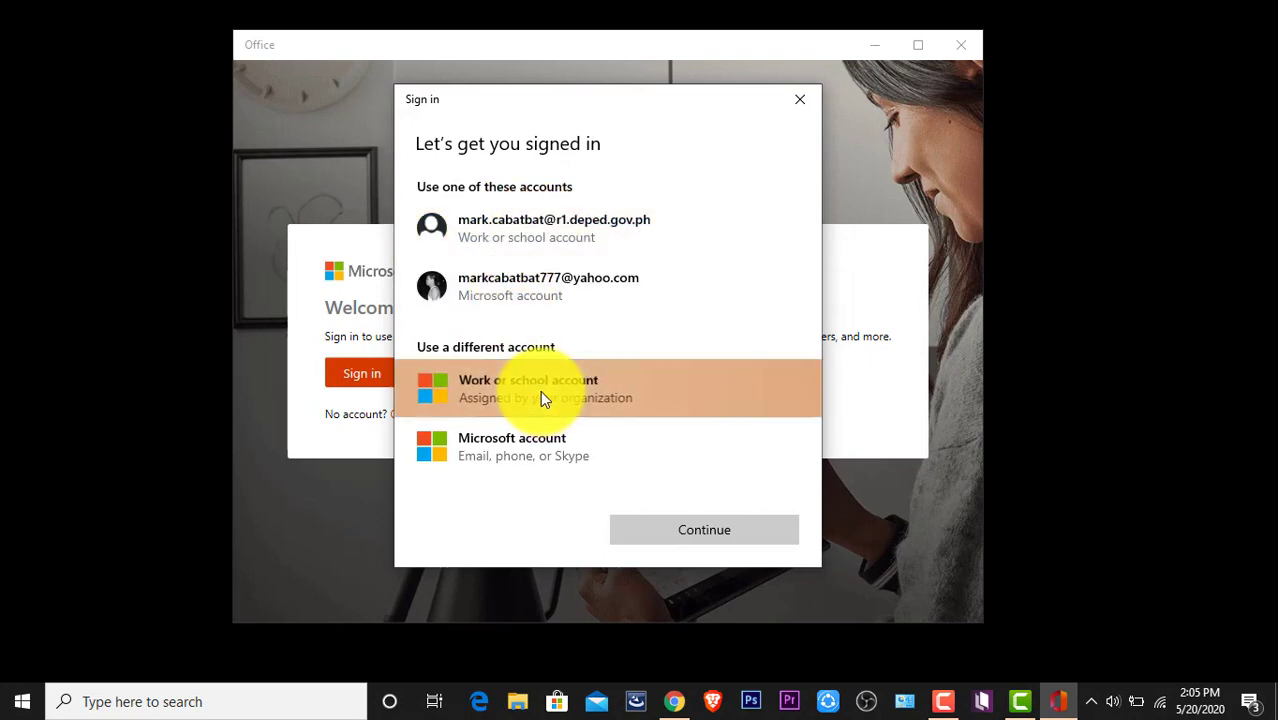
{"action": "left_click", "coordinate": [685, 533]}
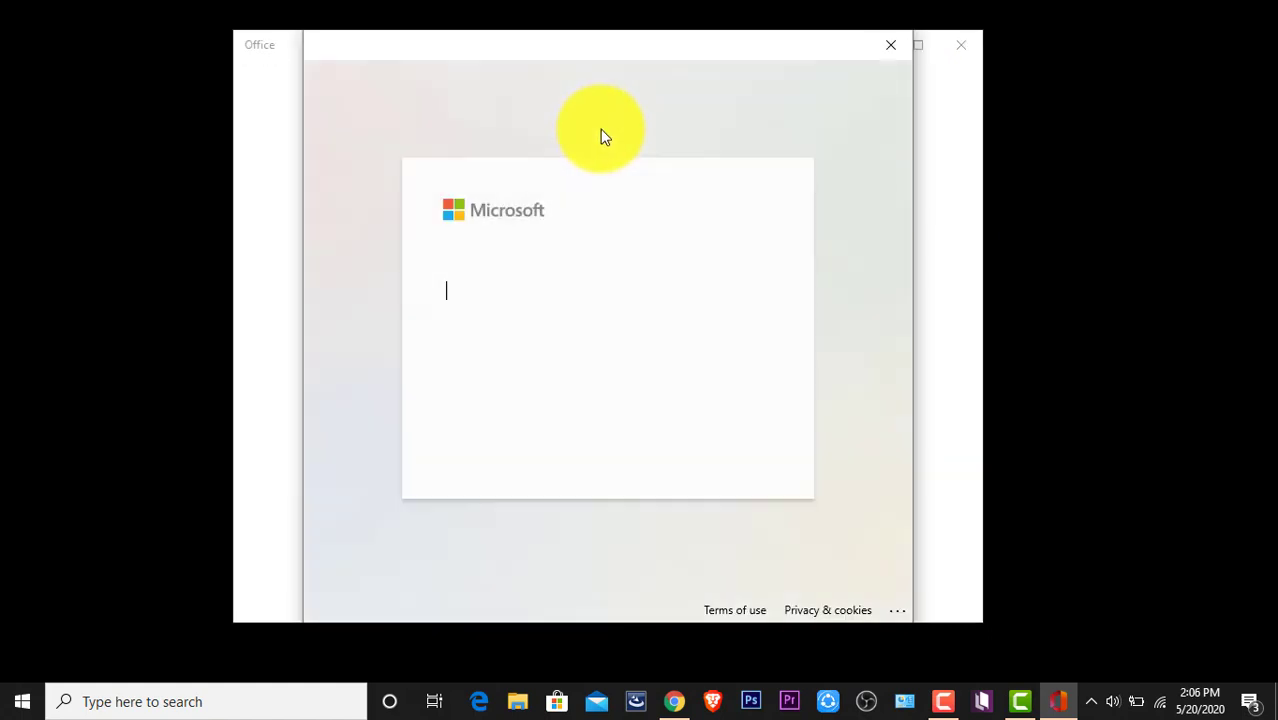
Sign in to Office with the school e-mail address and the account password
{"action": "left_click", "coordinate": [535, 291]}
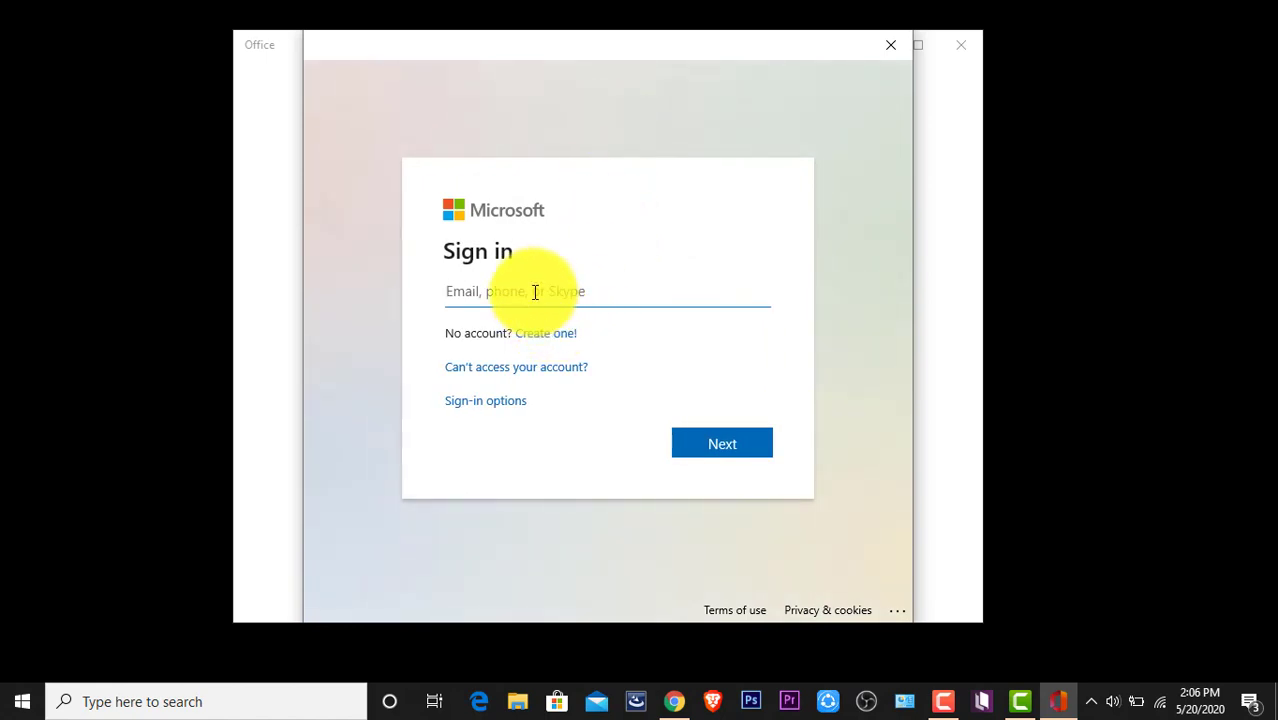
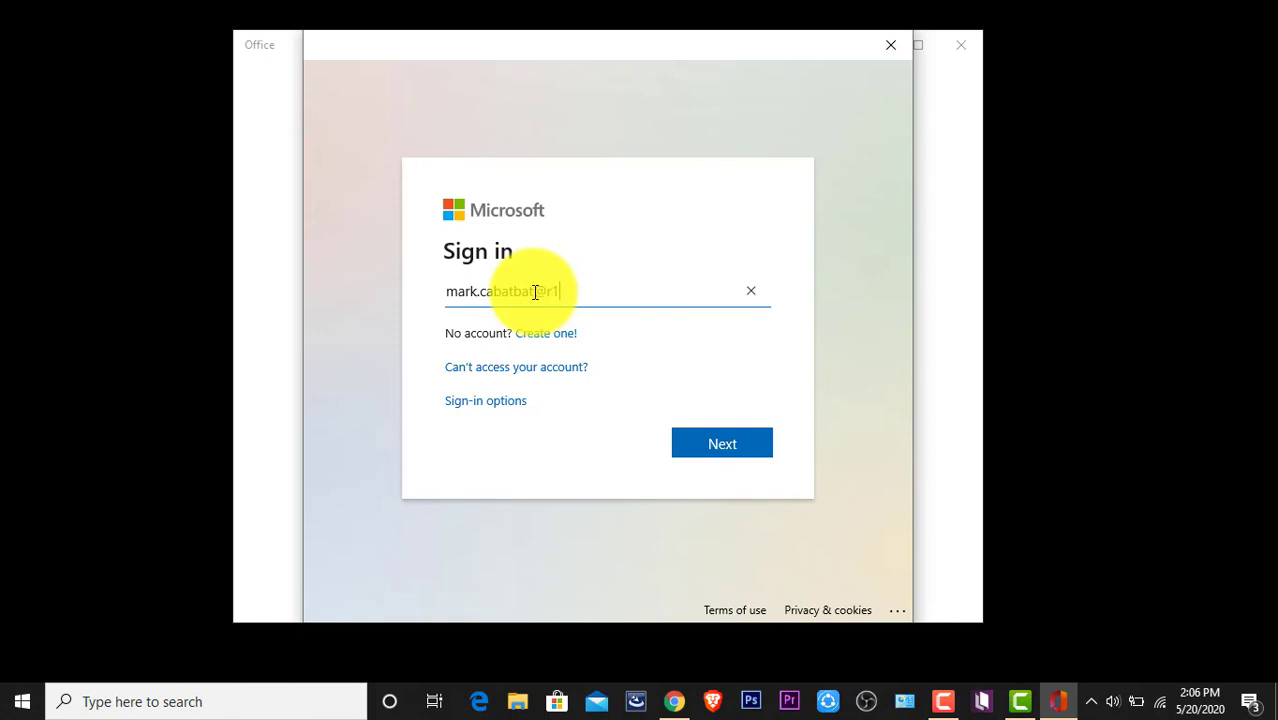
{"action": "left_click", "coordinate": [722, 445]}
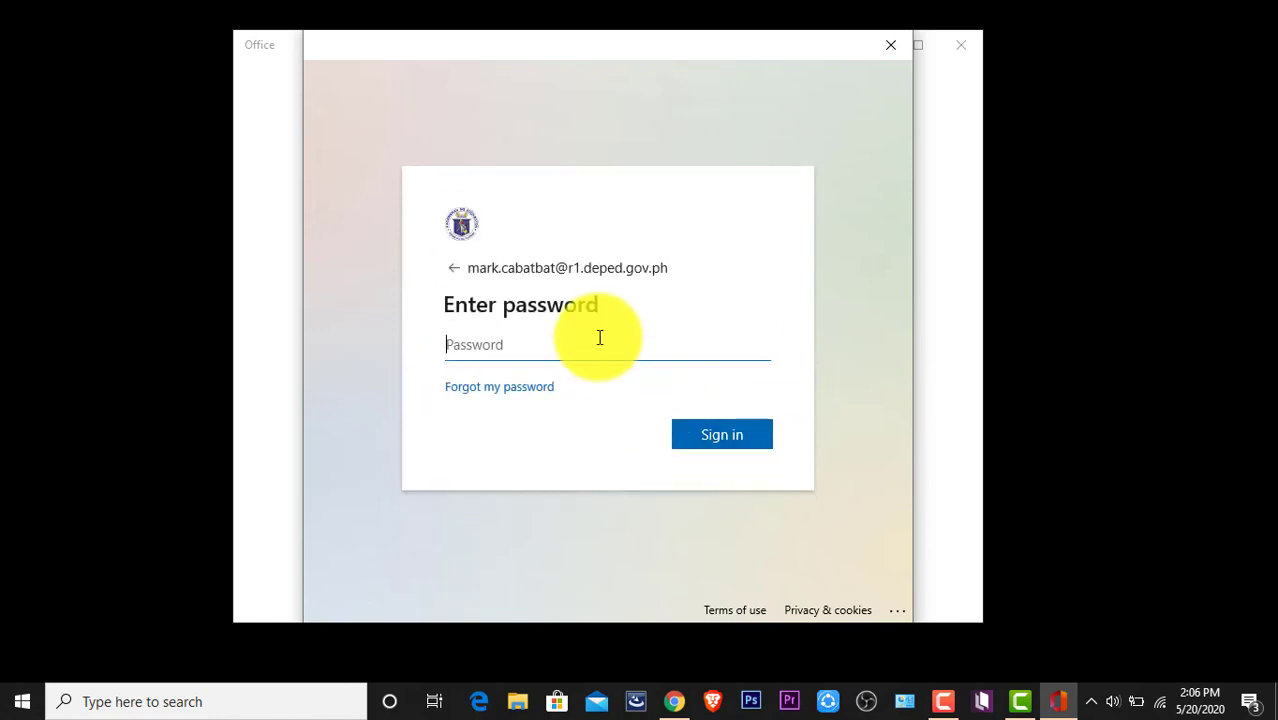
{"action": "type", "text": "••••"}
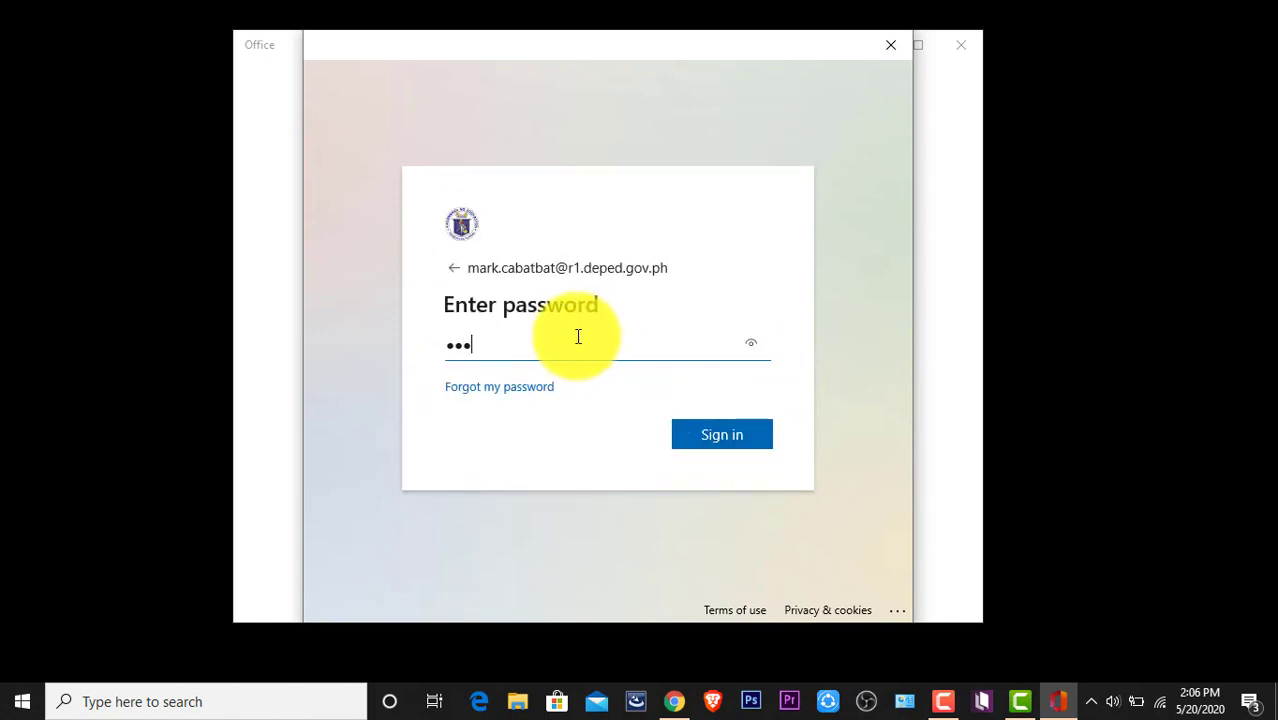
{"action": "type", "text": "••••••••"}
{"action": "left_click", "coordinate": [727, 435]}
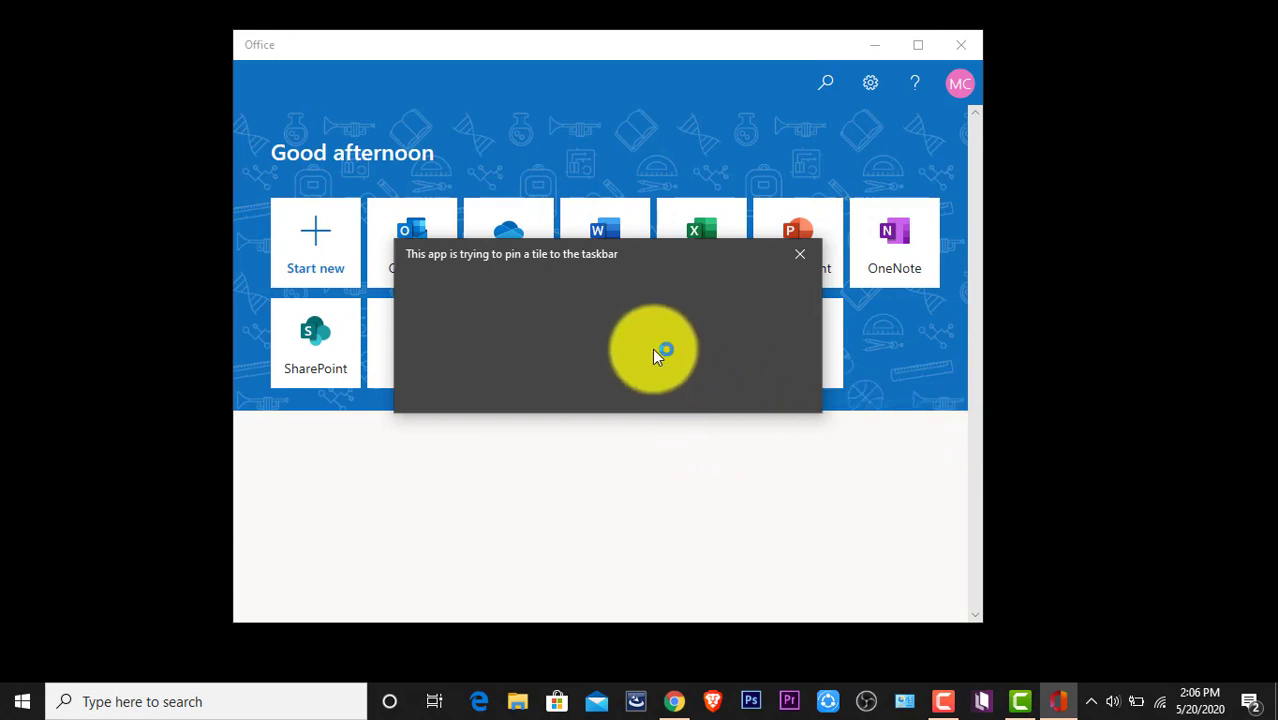
Open the all-apps list, maximize Office, and browse the Office 365 apps from Access to Yammer
{"action": "left_click", "coordinate": [799, 346]}
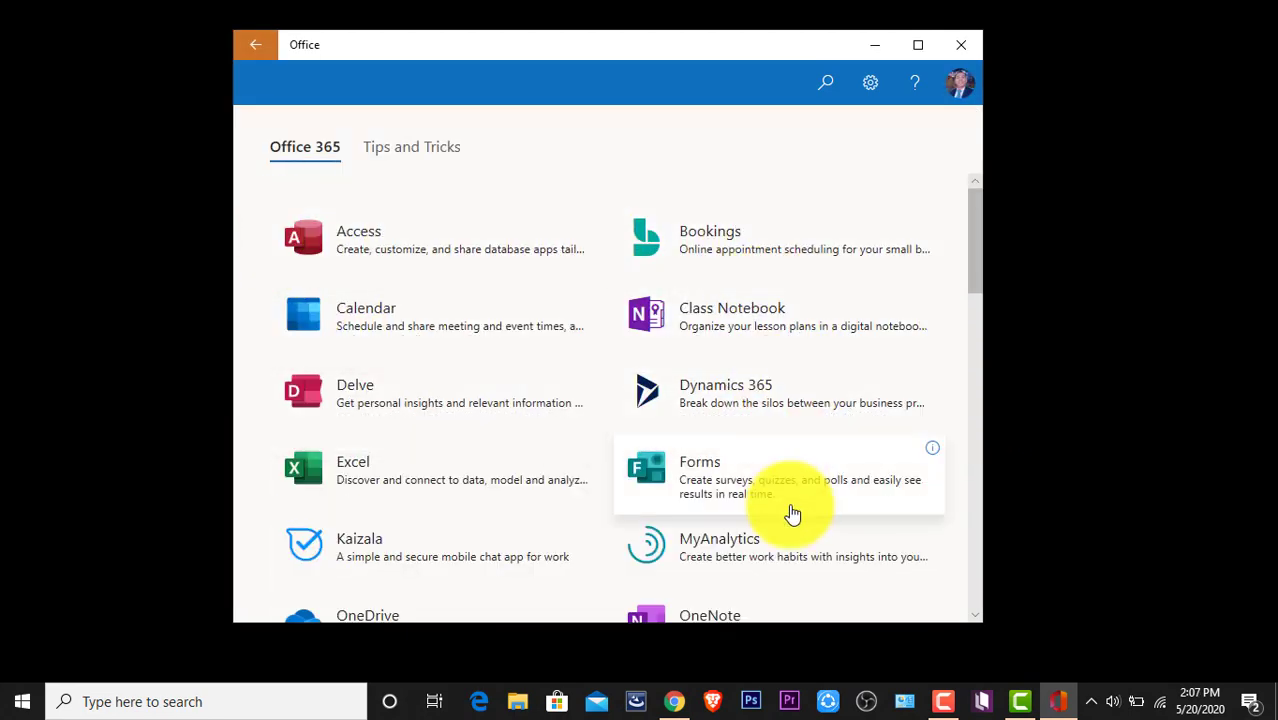
{"action": "scroll", "coordinate": [790, 515], "scroll_direction": "down", "scroll_amount": 1}
{"action": "scroll", "coordinate": [792, 520], "scroll_direction": "down", "scroll_amount": 6}
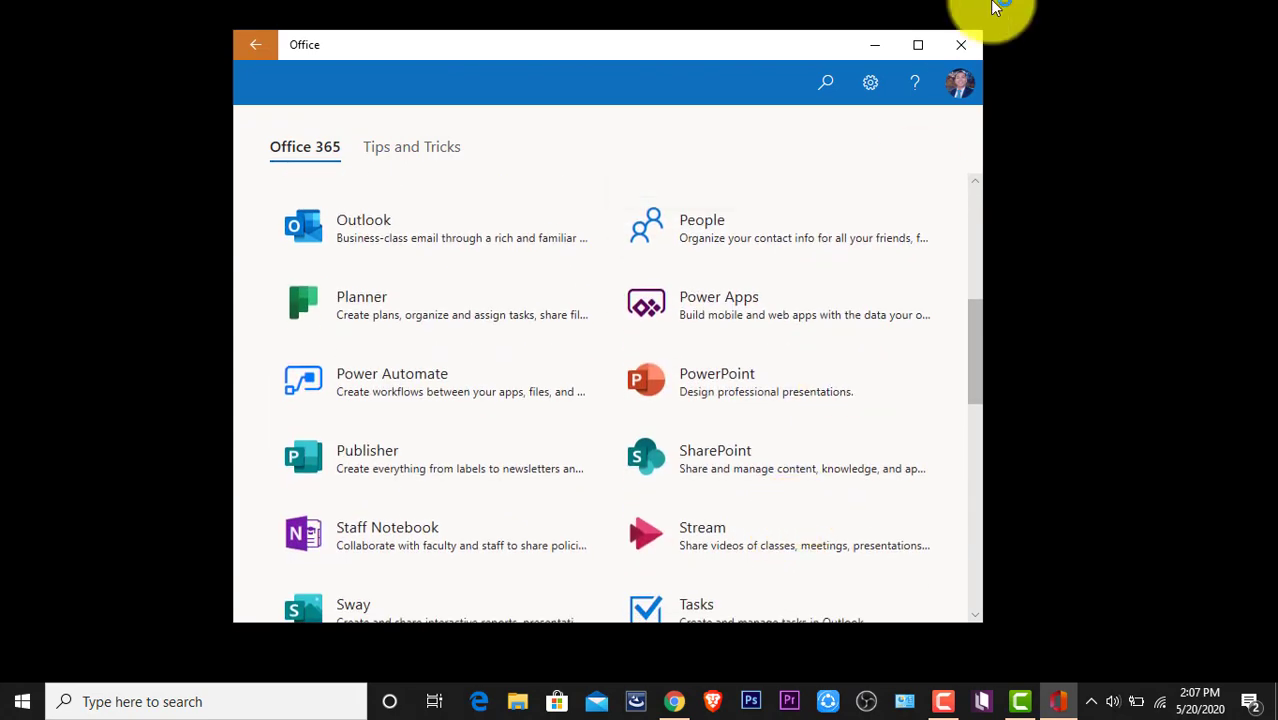
{"action": "left_click", "coordinate": [912, 49]}
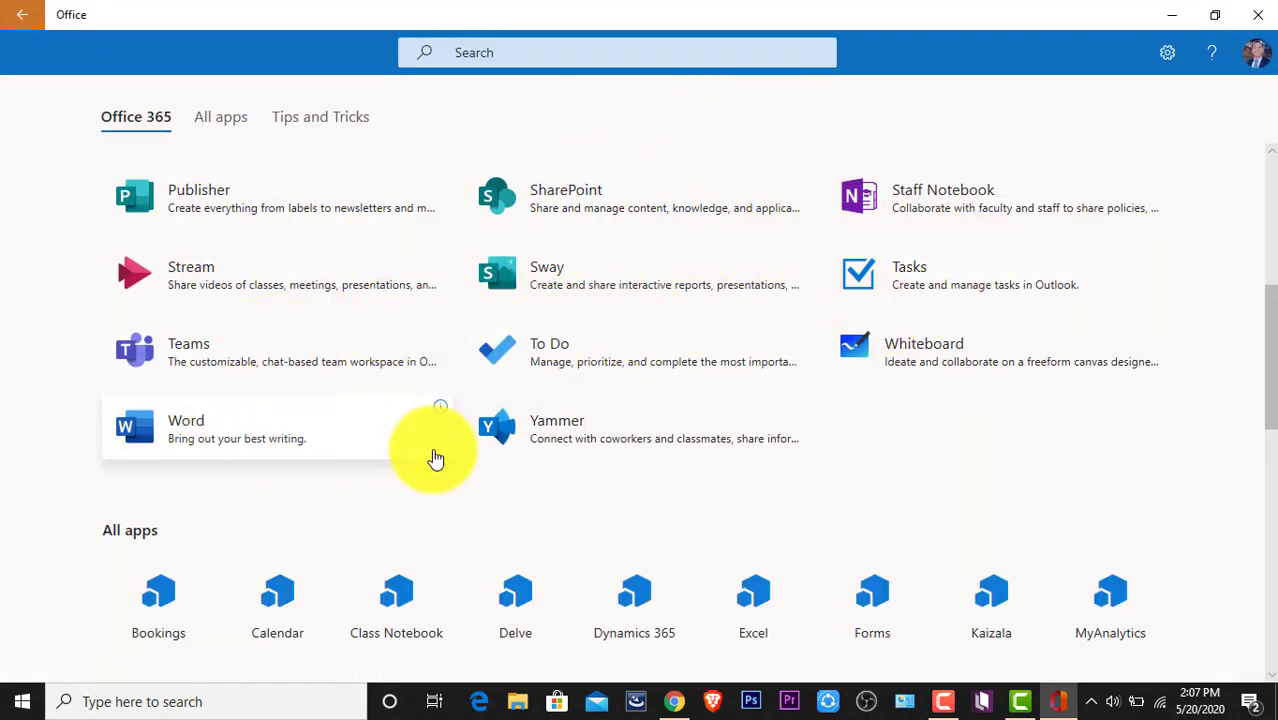
{"action": "scroll", "coordinate": [773, 391], "scroll_direction": "down", "scroll_amount": 4}
{"action": "scroll", "coordinate": [260, 397], "scroll_direction": "up", "scroll_amount": 1}
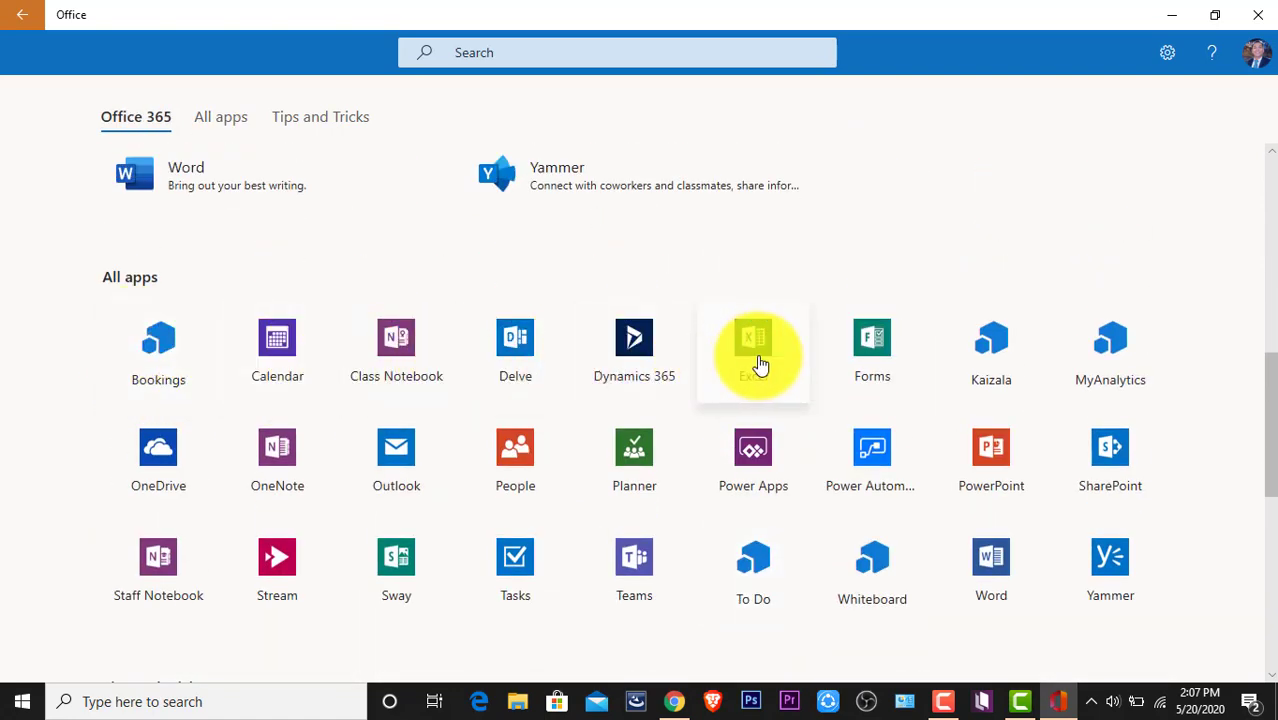
{"action": "scroll", "coordinate": [876, 500], "scroll_direction": "down", "scroll_amount": 6}
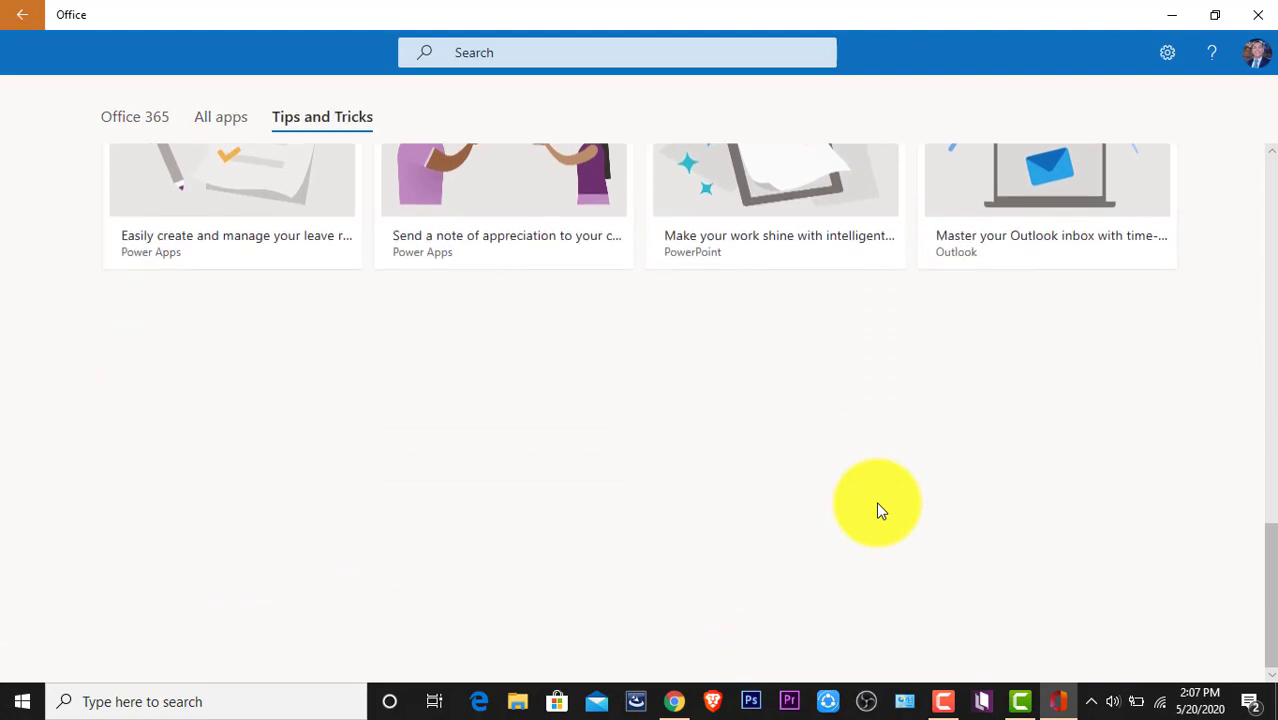
{"action": "scroll", "coordinate": [876, 501], "scroll_direction": "up", "scroll_amount": 5}
{"action": "scroll", "coordinate": [876, 501], "scroll_direction": "up", "scroll_amount": 5}
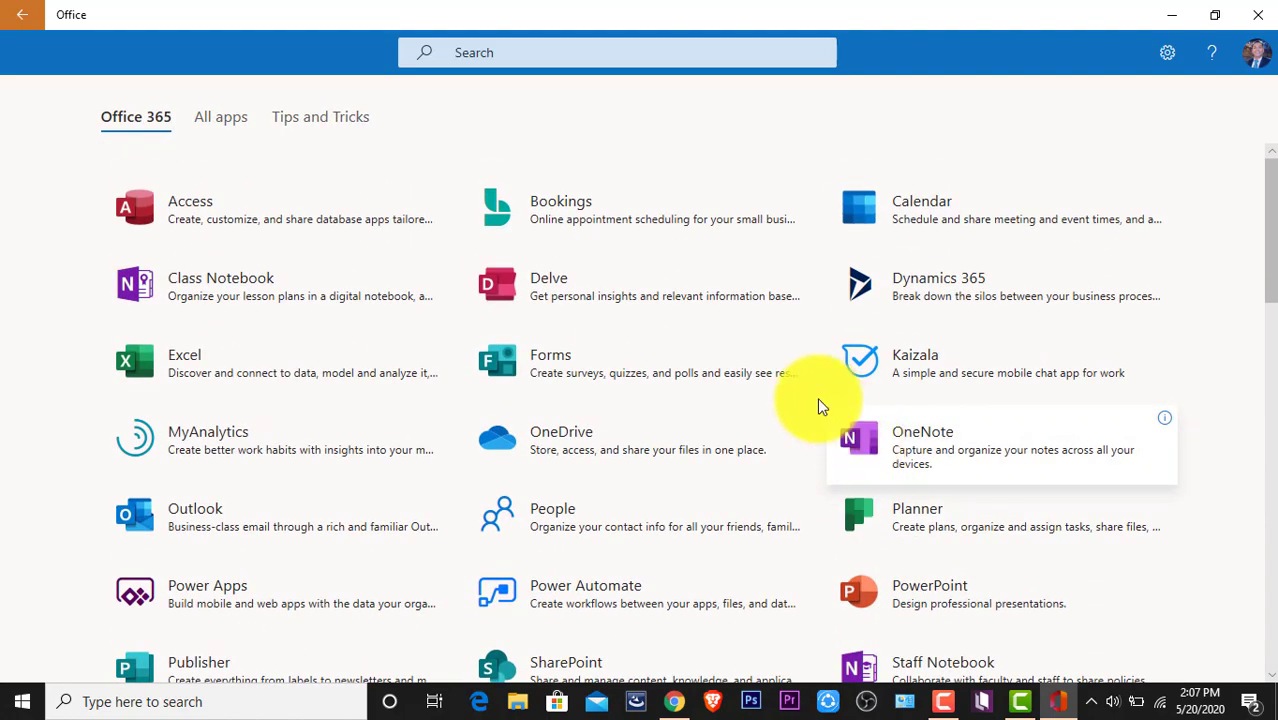